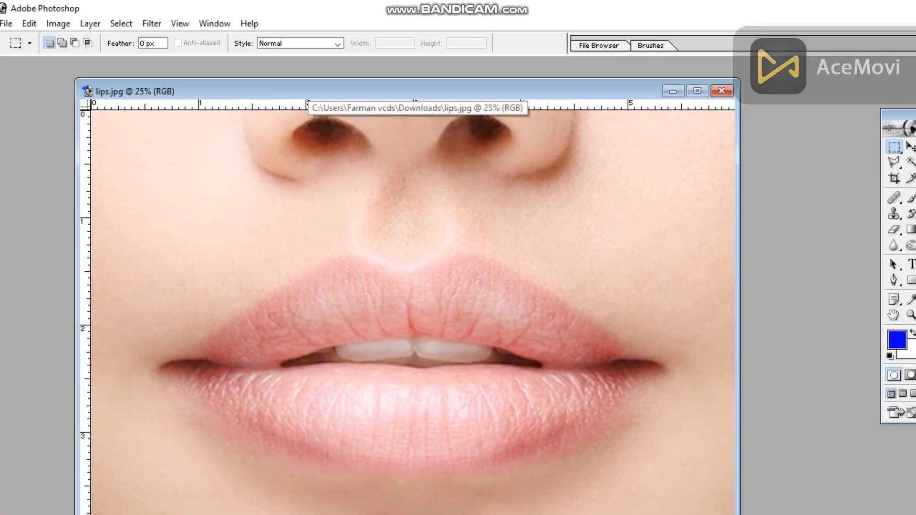
- Maximise the lips.jpg document window and duplicate the Background layer
double_click(308, 91)
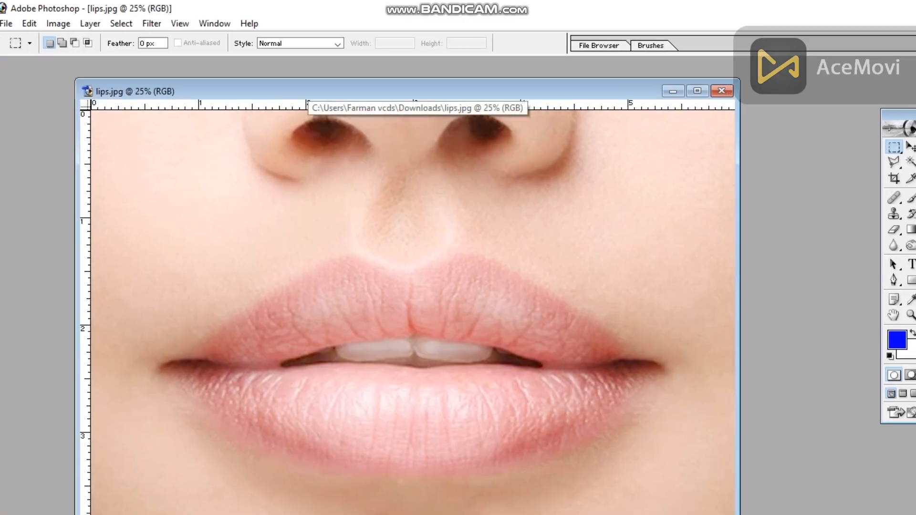
key("z")
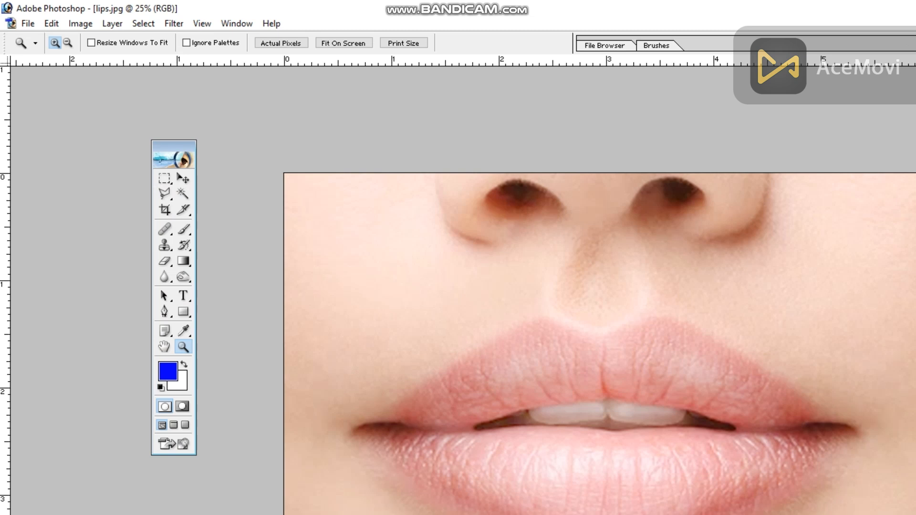
key("v")
scroll(672, 361, "down", 2)
scroll(637, 346, "up", 1)
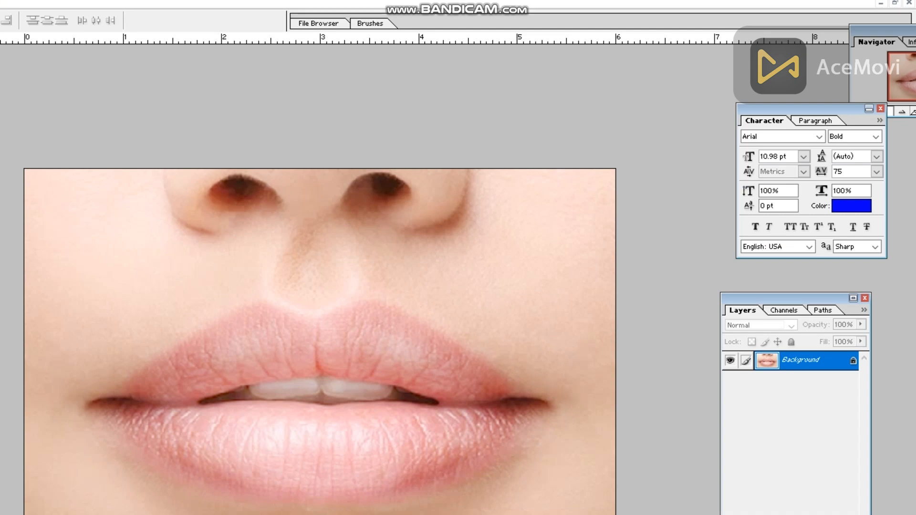
right_click(759, 363)
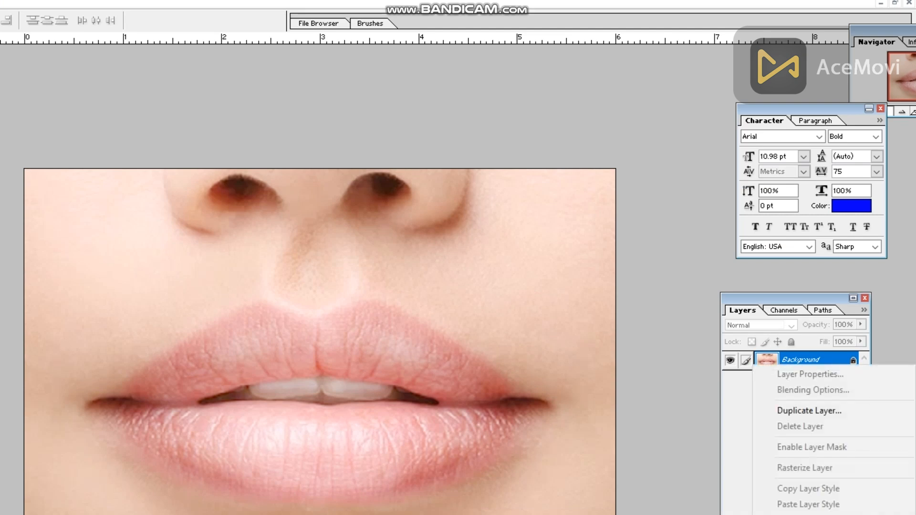
key("Escape")
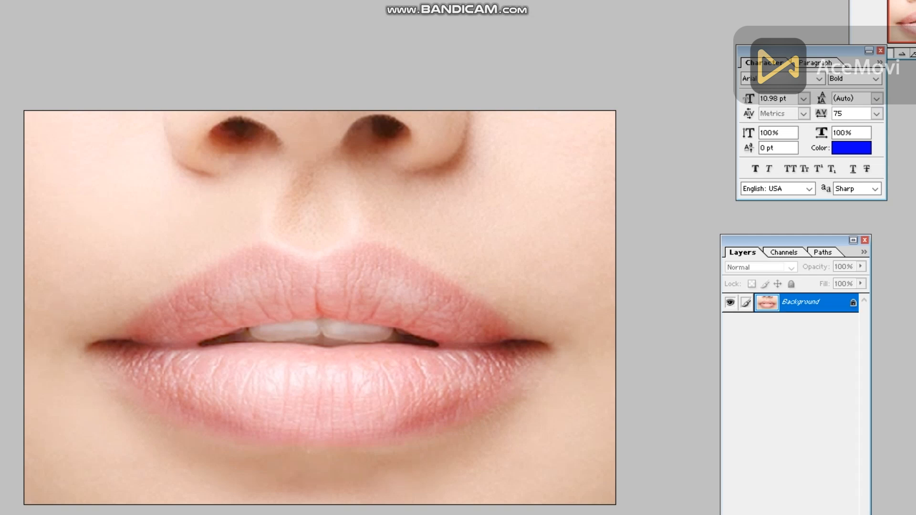
key("ctrl+j")
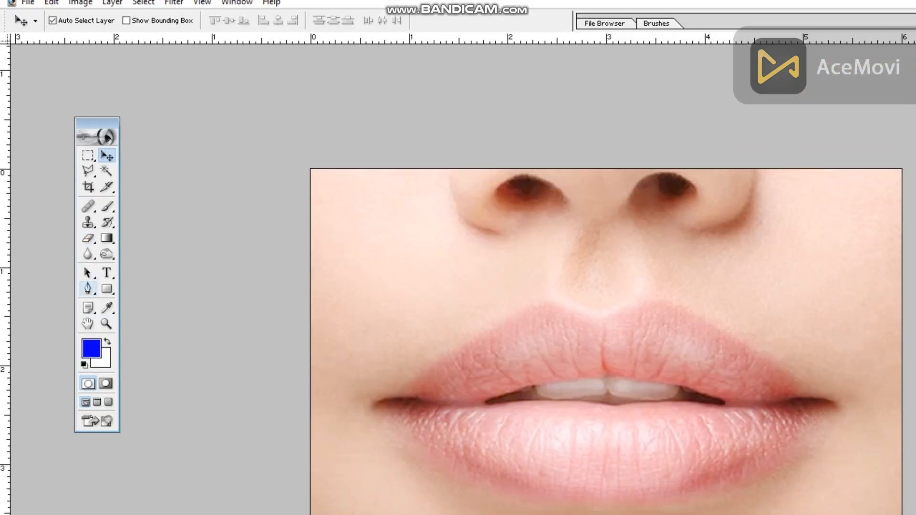
- Set the foreground colour to pure red, FF0000
left_click(91, 349)
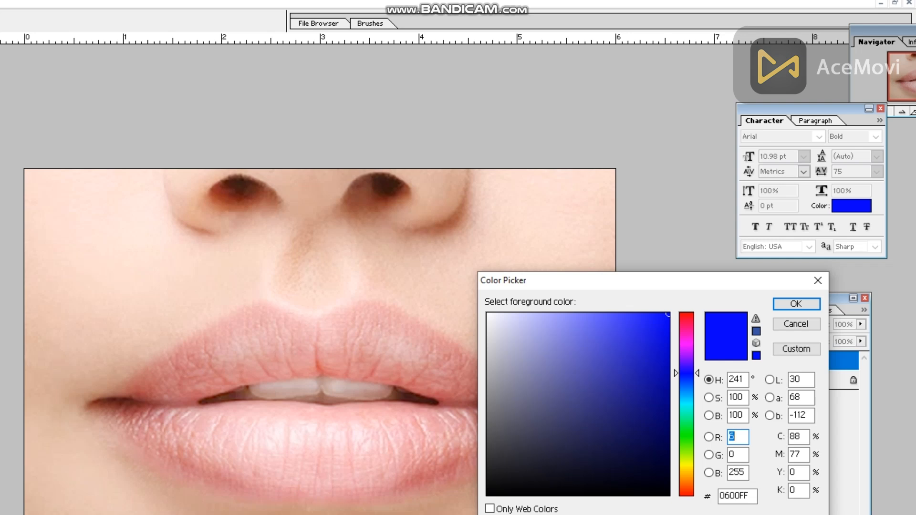
left_click_drag(620, 280, 632, 352)
left_click(698, 384)
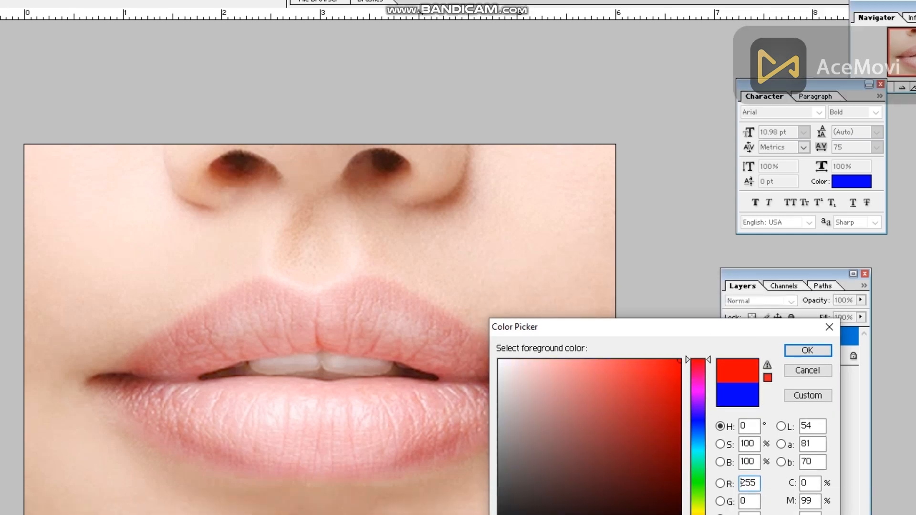
left_click(807, 351)
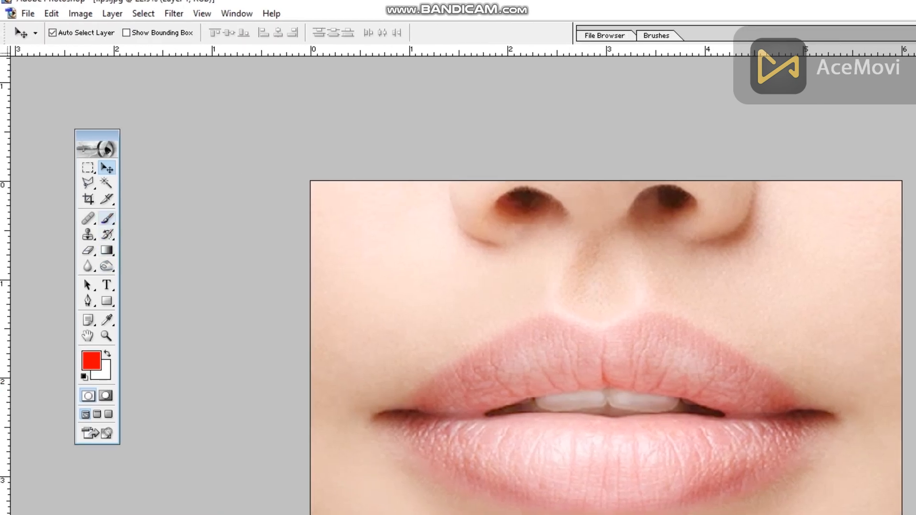
- Set up the Brush tool with the 17 px soft tip, Soft Light mode, 30% opacity and 30% flow
left_click(107, 219)
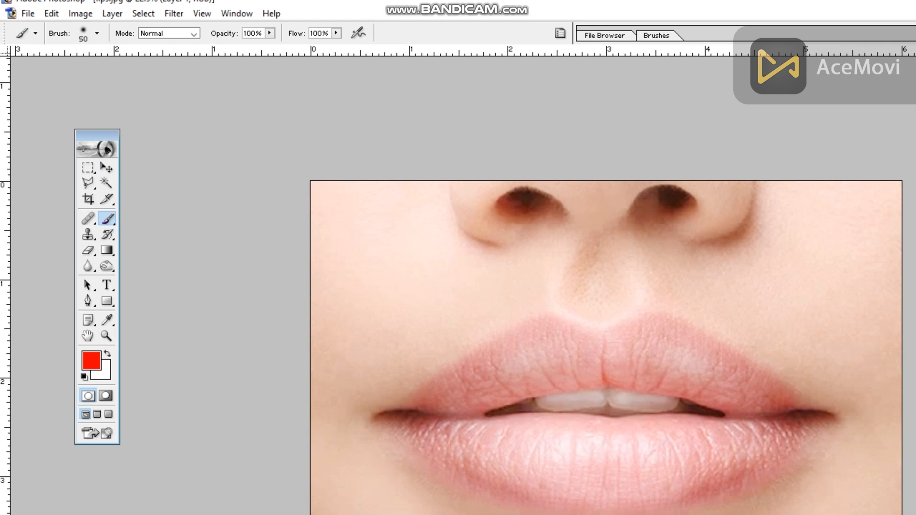
left_click(97, 43)
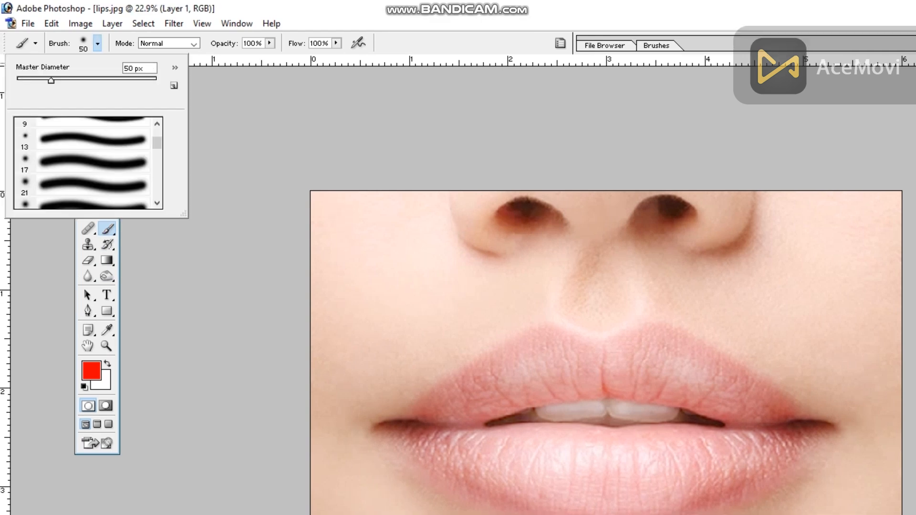
double_click(90, 162)
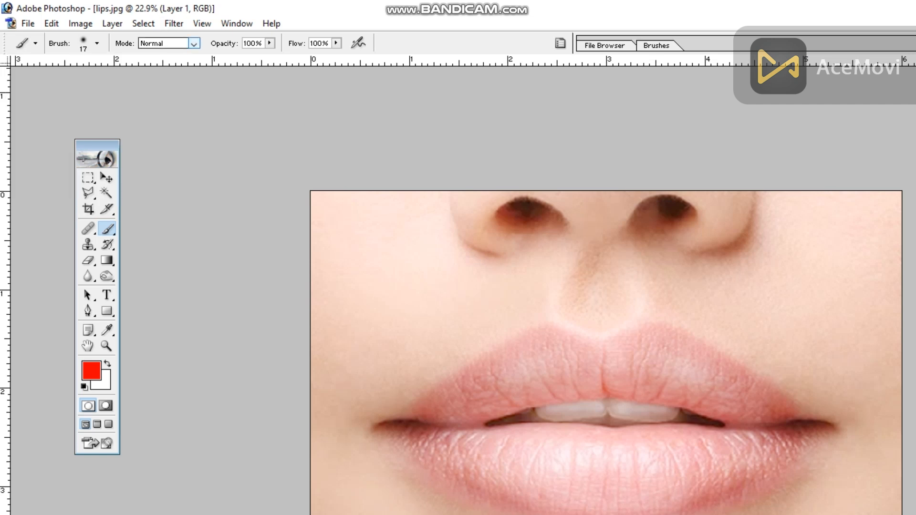
left_click(193, 44)
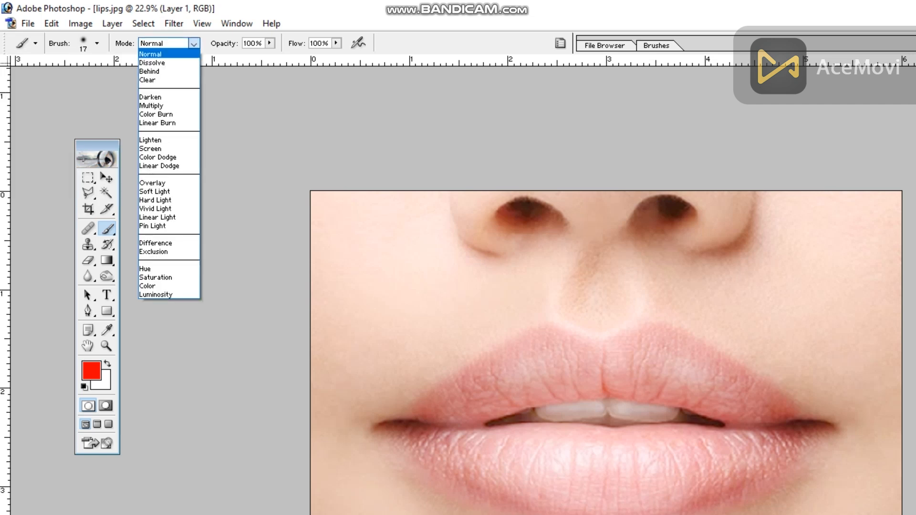
left_click(157, 192)
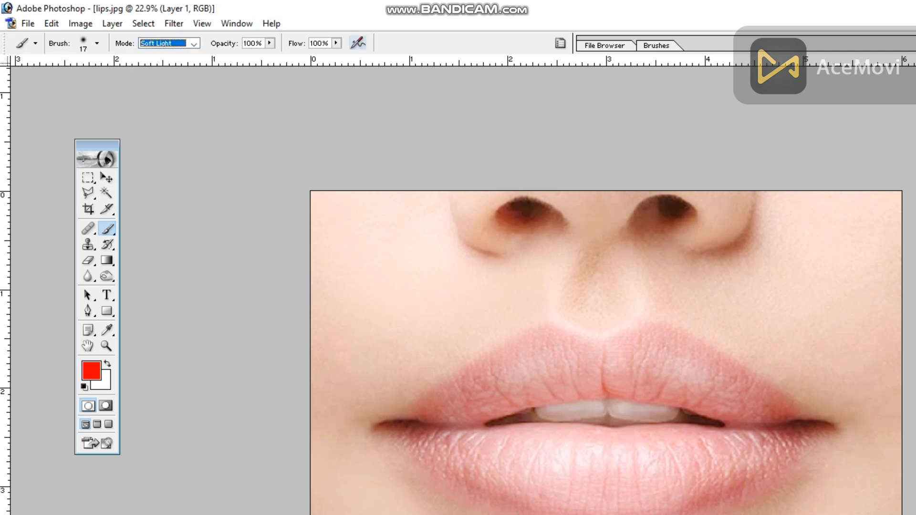
key("Tab")
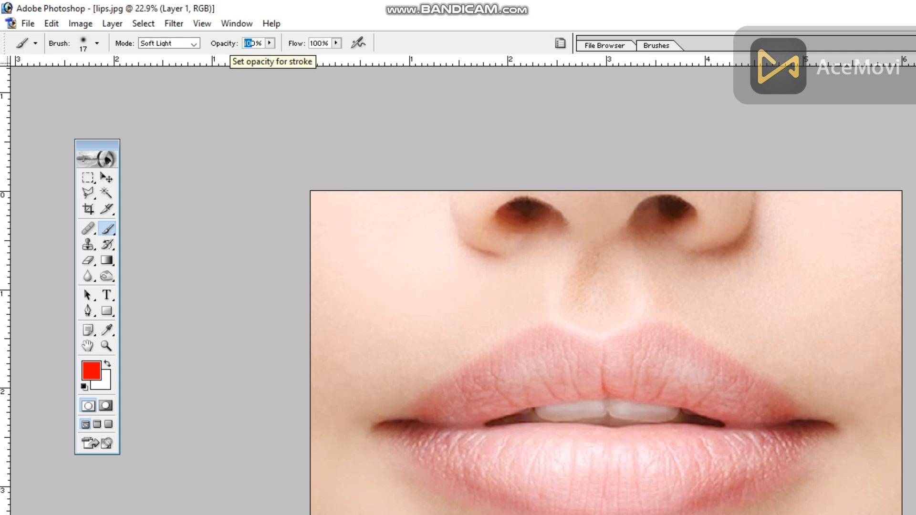
type("30")
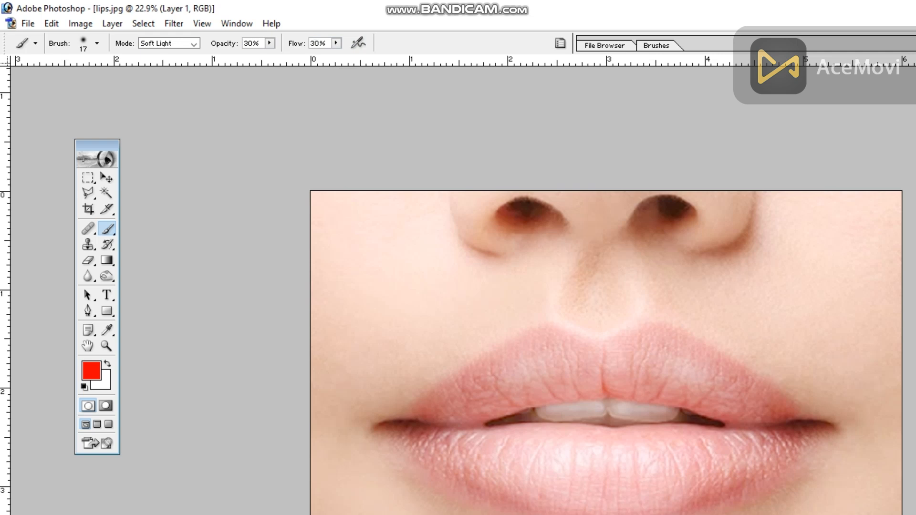
- Enlarge the brush tip to 400 px to suit the size of the lips
type("z")
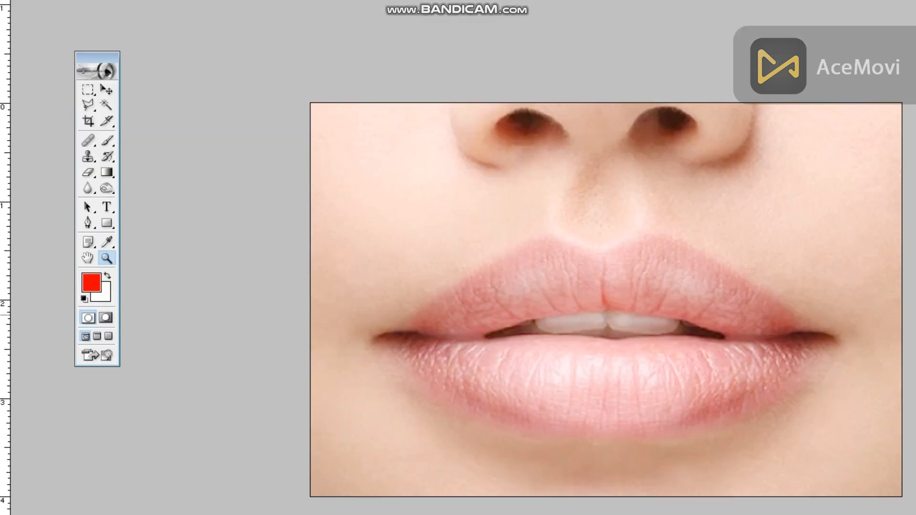
key("ctrl+plus")
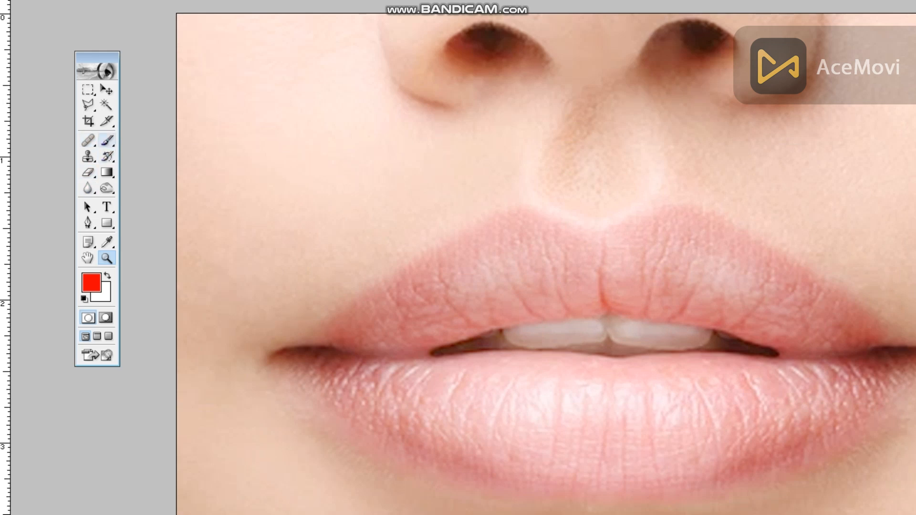
left_click(107, 140)
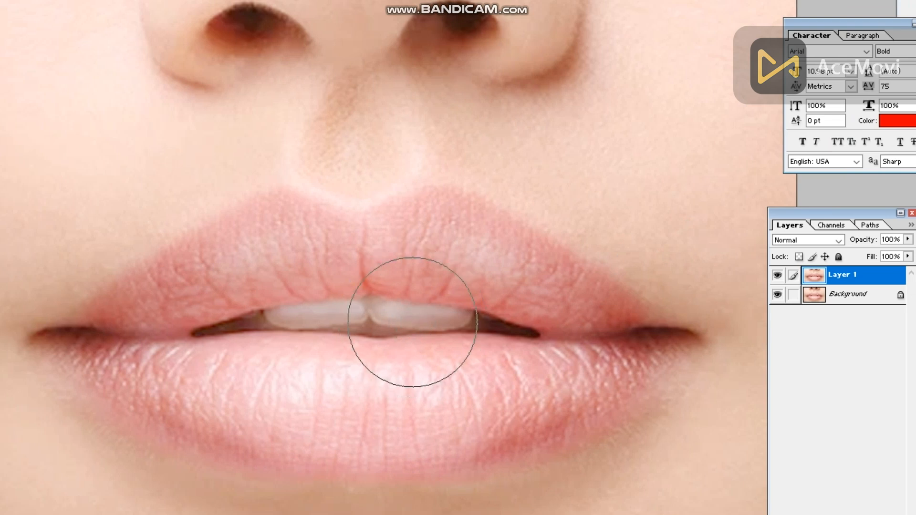
key("bracketright")
key("bracketright")
key("bracketright")
key("bracketright")
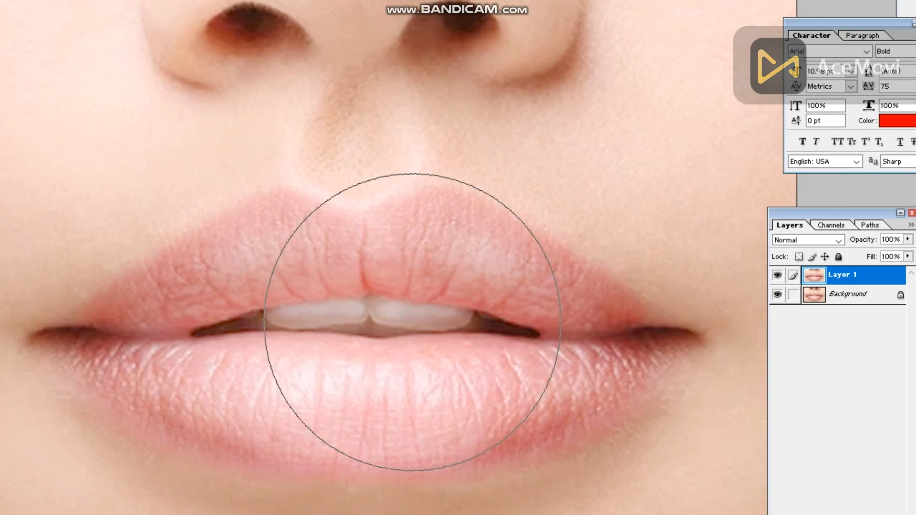
key("bracketleft")
key("bracketleft")
key("bracketleft")
key("bracketleft")
key("bracketleft")
key("bracketleft")
key("bracketleft")
key("bracketleft")
key("bracketleft")
key("bracketleft")
key("bracketright")
key("bracketright")
key("bracketright")
key("bracketright")
key("bracketright")
key("bracketright")
key("bracketright")
key("bracketright")
key("bracketright")
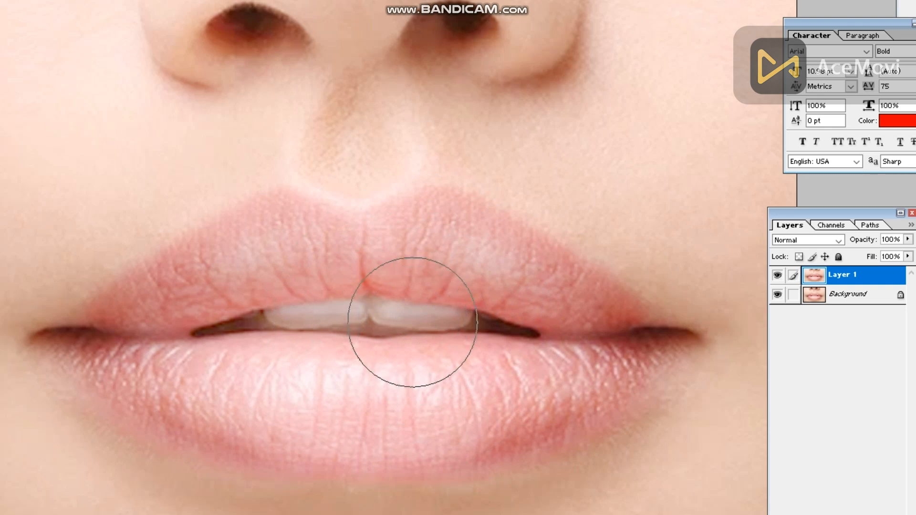
key("bracketleft")
key("bracketleft")
key("bracketleft")
key("bracketleft")
key("bracketleft")
key("bracketleft")
key("bracketleft")
key("bracketleft")
key("bracketleft")
key("bracketleft")
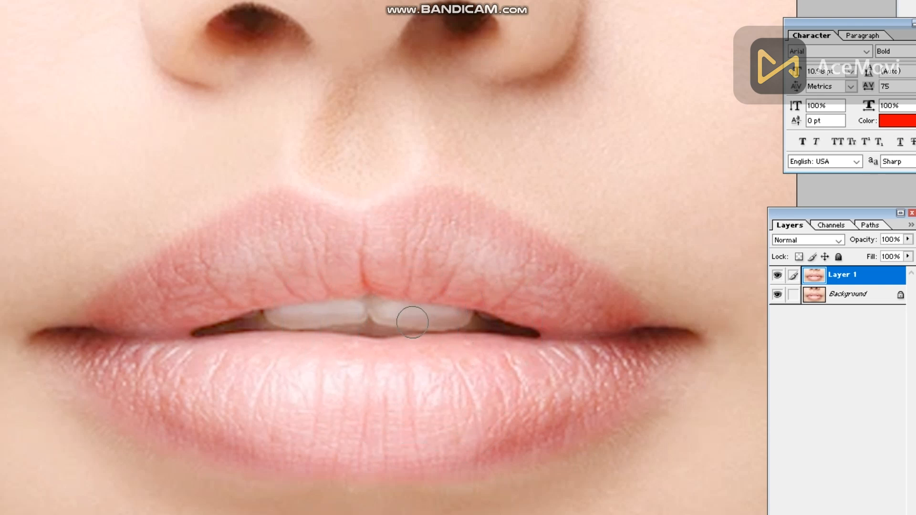
key("bracketright")
key("bracketright")
key("bracketright")
key("bracketright")
key("bracketright")
key("bracketright")
key("bracketright")
key("bracketright")
key("bracketleft")
key("bracketleft")
key("bracketleft")
key("bracketleft")
key("bracketleft")
key("bracketleft")
key("bracketleft")
key("bracketleft")
key("bracketright")
- Paint the upper and lower lips red on Layer 1, keeping the teeth and surrounding skin clear
mouse_move(563, 302)
left_mouse_down()
mouse_move(578, 296)
mouse_move(561, 298)
mouse_move(569, 305)
mouse_move(525, 268)
mouse_move(433, 231)
mouse_move(488, 245)
mouse_move(505, 295)
mouse_move(271, 254)
mouse_move(234, 260)
left_mouse_up()
mouse_move(291, 259)
left_mouse_down()
mouse_move(252, 274)
mouse_move(272, 291)
mouse_move(306, 263)
mouse_move(279, 267)
mouse_move(460, 248)
mouse_move(594, 260)
mouse_move(539, 242)
mouse_move(644, 302)
mouse_move(621, 420)
mouse_move(641, 387)
mouse_move(563, 407)
left_mouse_up()
mouse_move(563, 363)
left_mouse_down()
mouse_move(344, 352)
mouse_move(341, 364)
mouse_move(445, 384)
mouse_move(568, 345)
mouse_move(648, 338)
mouse_move(588, 308)
mouse_move(634, 368)
mouse_move(527, 375)
mouse_move(553, 396)
mouse_move(676, 376)
mouse_move(776, 287)
left_mouse_up()
mouse_move(687, 262)
left_mouse_down()
mouse_move(250, 329)
mouse_move(170, 254)
mouse_move(210, 214)
mouse_move(443, 190)
left_mouse_up()
mouse_move(537, 190)
left_mouse_down()
mouse_move(446, 187)
mouse_move(605, 176)
mouse_move(598, 161)
mouse_move(687, 227)
mouse_move(687, 245)
mouse_move(587, 183)
mouse_move(469, 161)
mouse_move(387, 161)
mouse_move(331, 190)
mouse_move(557, 199)
mouse_move(583, 284)
mouse_move(314, 278)
mouse_move(393, 348)
mouse_move(408, 339)
mouse_move(598, 334)
mouse_move(658, 304)
mouse_move(575, 307)
mouse_move(407, 202)
left_mouse_up()
- Hide the red-painted Layer 1 and make the Background layer active
key("ctrl+minus")
key("ctrl+minus")
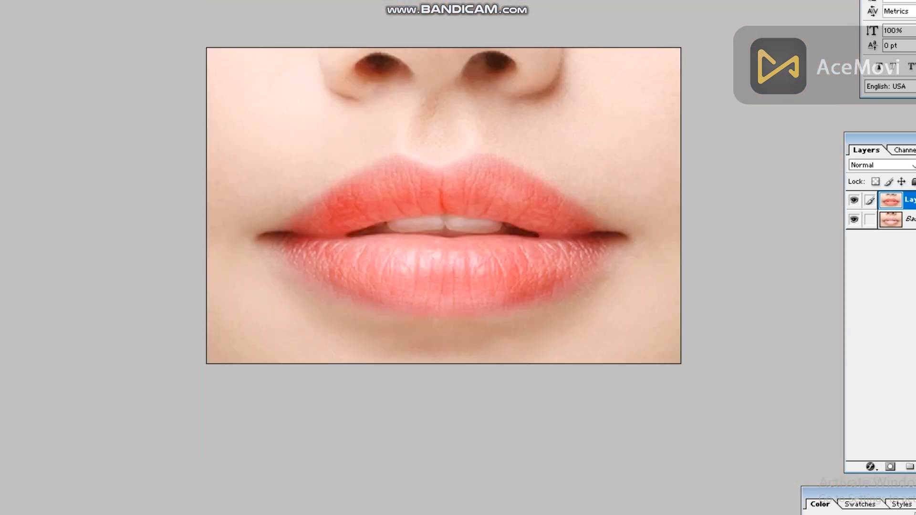
key("ctrl+plus")
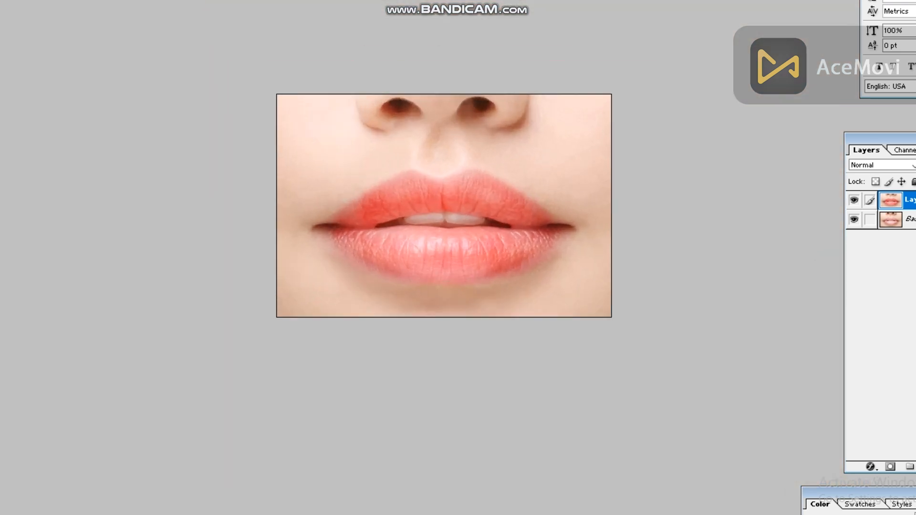
key("ctrl+plus")
scroll(443, 205, "down", 3)
scroll(443, 205, "up", 2)
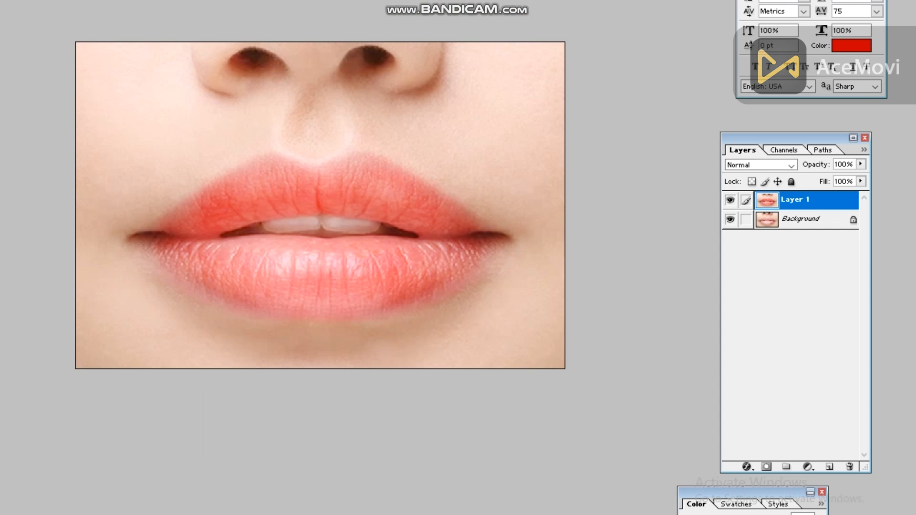
left_click(854, 200)
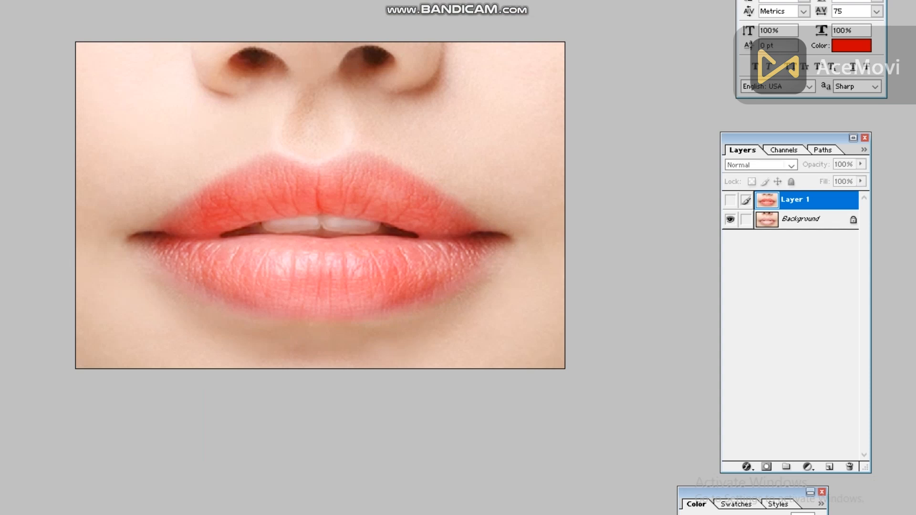
left_click(801, 219)
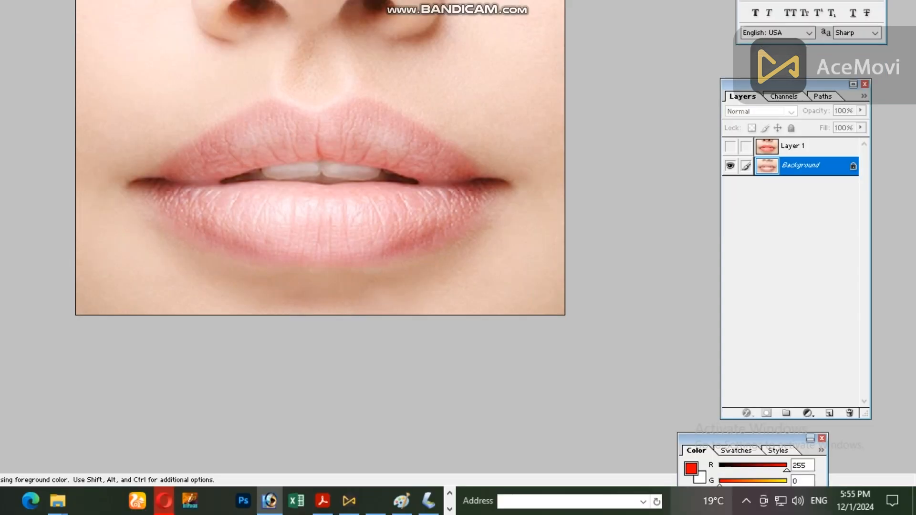
- Change the foreground colour to magenta pink, FF00DE
left_click(91, 308)
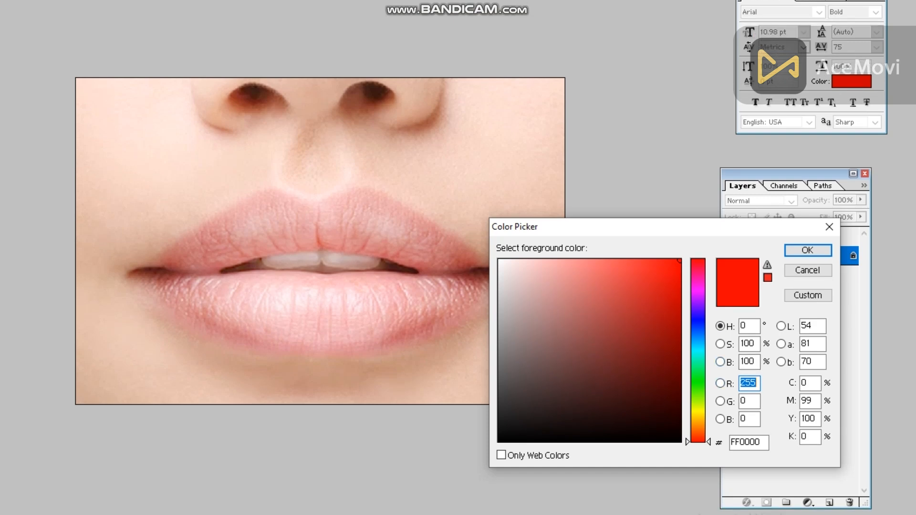
left_click(698, 295)
left_click_drag(698, 296, 697, 286)
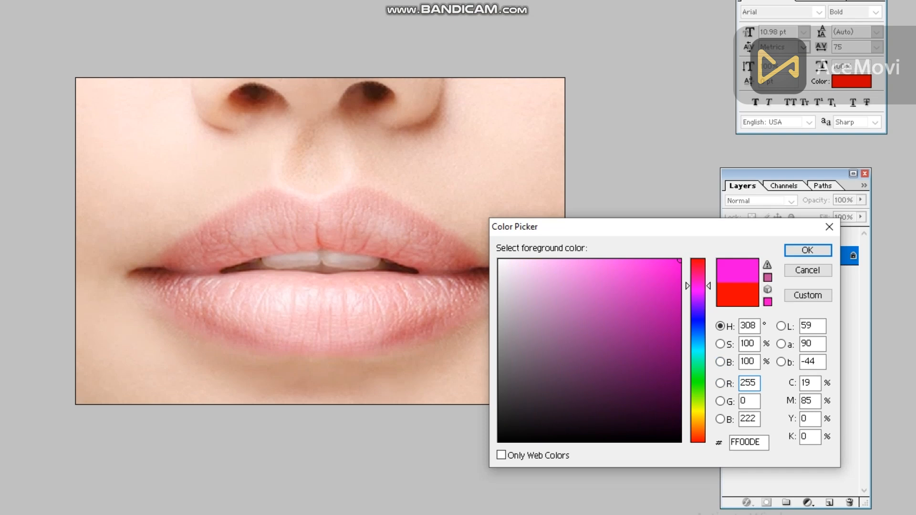
left_click(807, 250)
- Paint the upper and lower lips pink on the Background layer
scroll(402, 294, "up", 4)
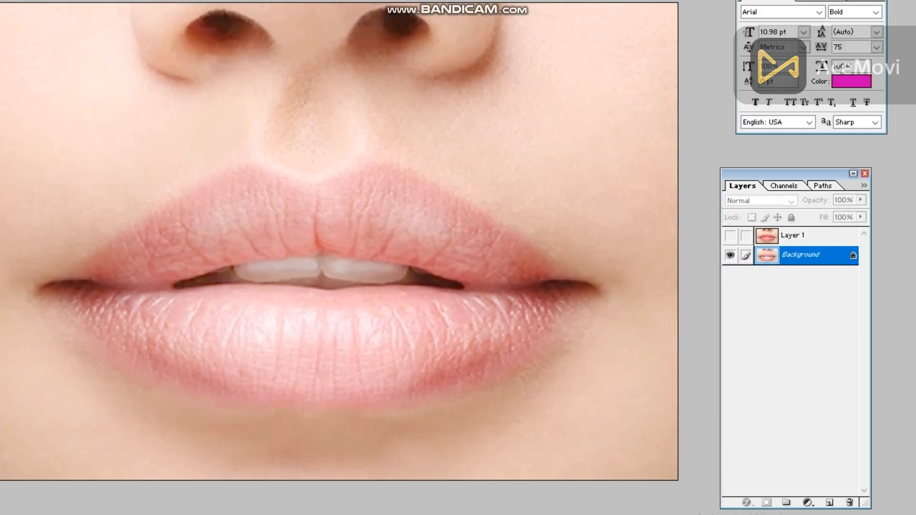
mouse_move(368, 224)
left_mouse_down()
mouse_move(362, 213)
mouse_move(425, 235)
left_mouse_up()
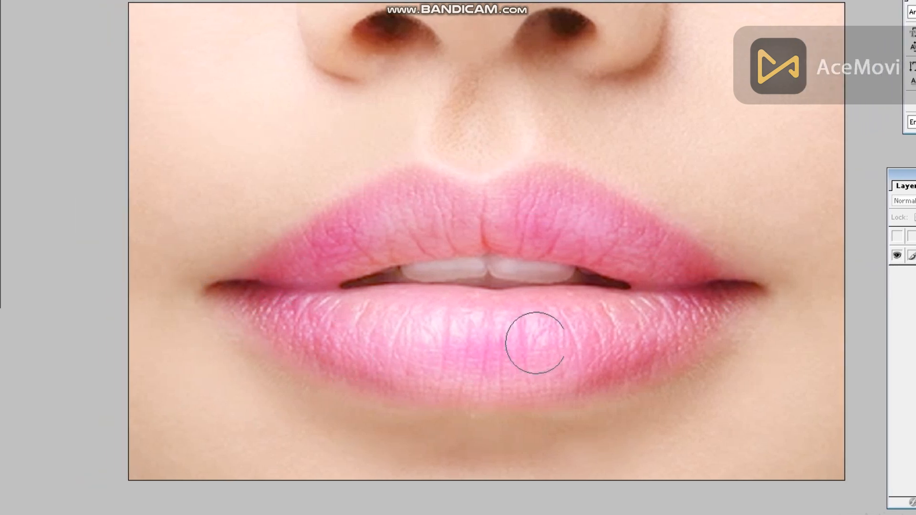
key("ctrl+minus")
key("ctrl+minus")
key("ctrl+minus")
key("ctrl+minus")
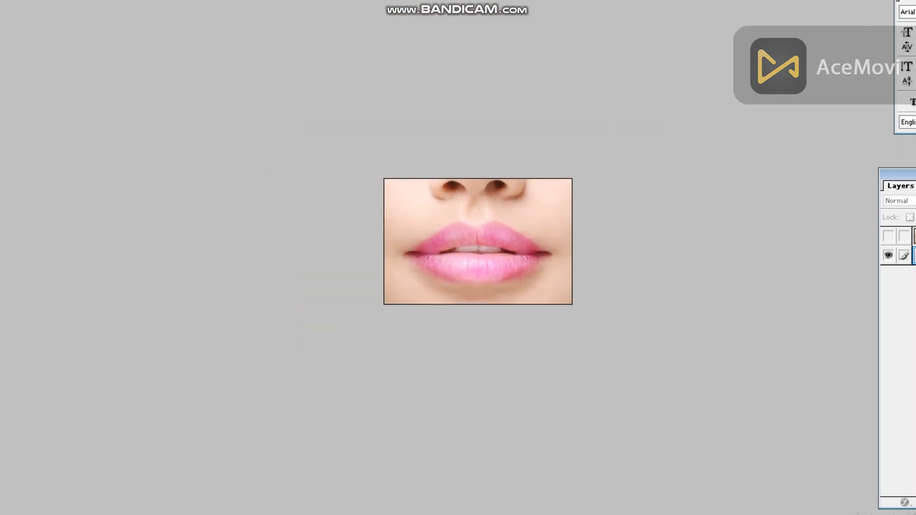
- Create a white 2880 × 7200 pixel CMYK document at 120 pixels/inch and switch to the Move tool
key("ctrl+n")
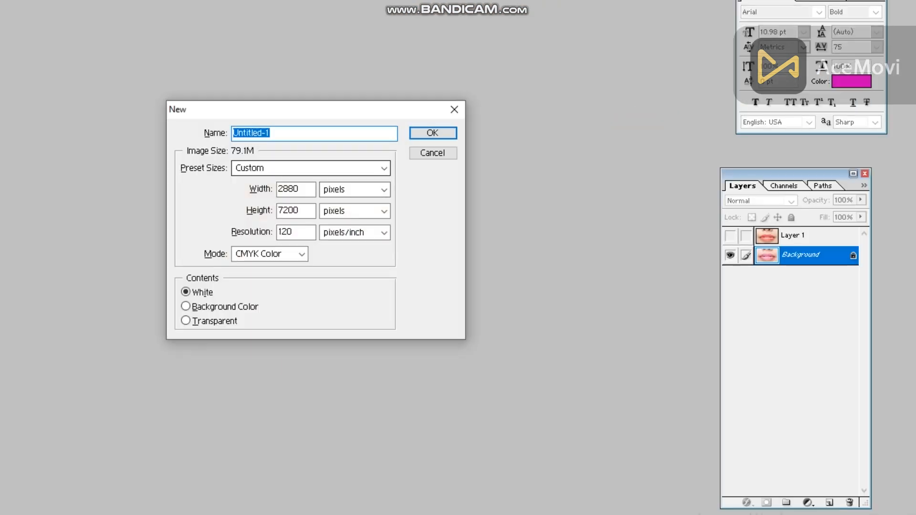
key("Return")
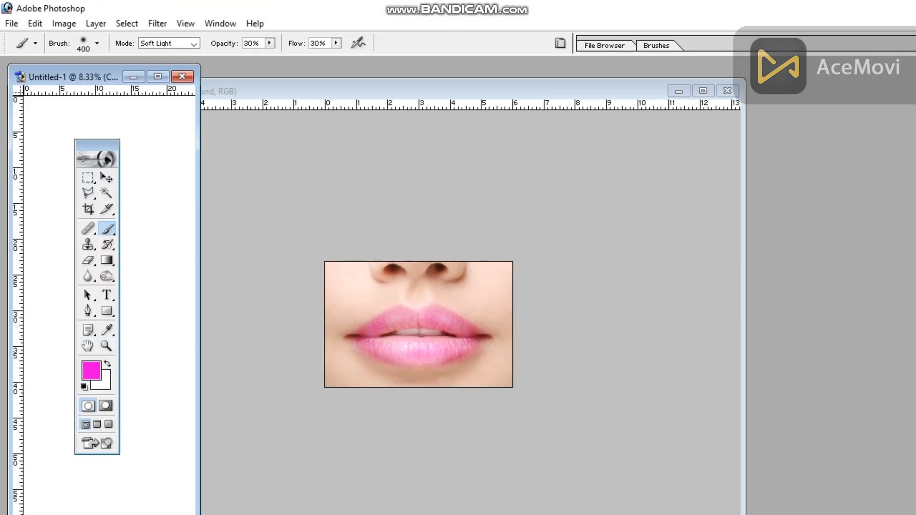
key("v")
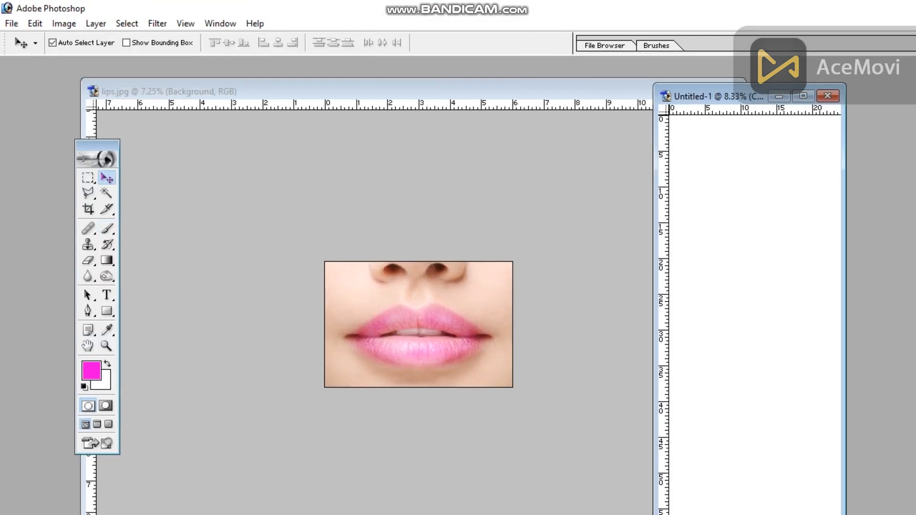
- Copy the pink-lipped photo from lips.jpg into the new document and align it with the top of the page
left_click_drag(452, 314, 783, 190)
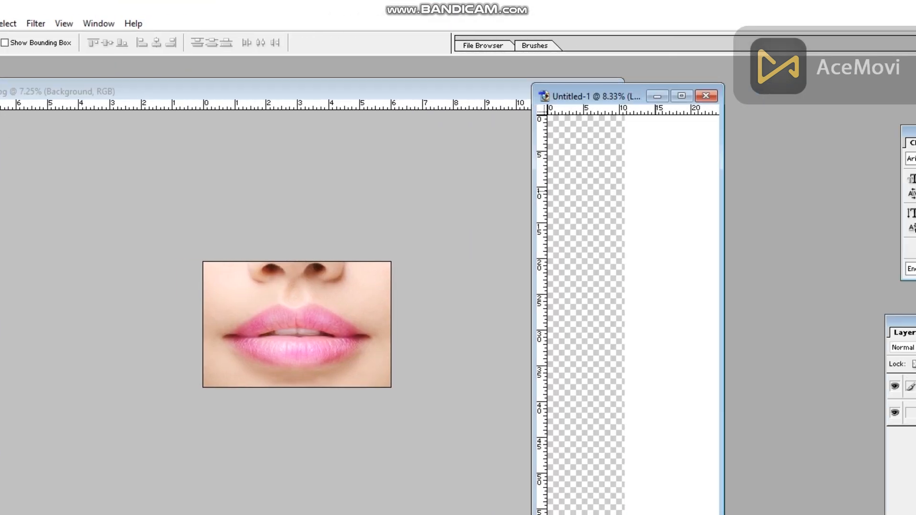
left_click_drag(625, 196, 631, 182)
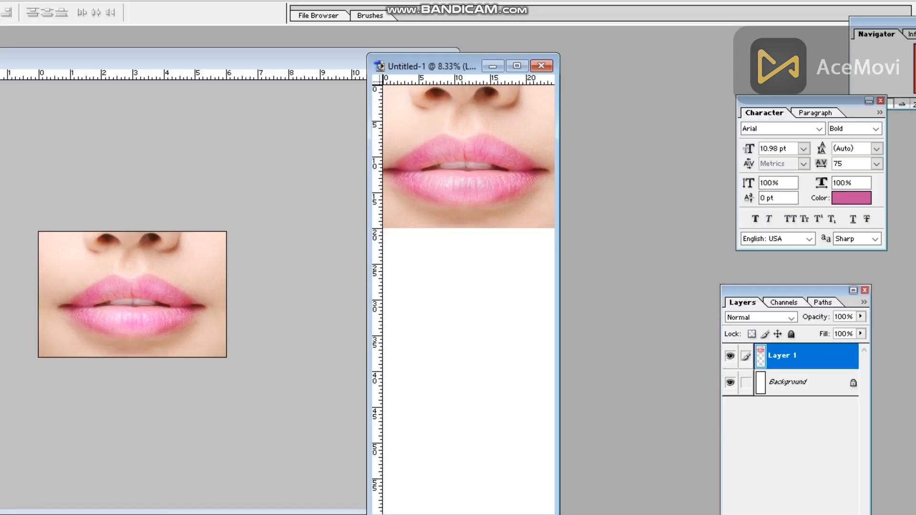
- Copy the red-lipped Layer 1 from lips.jpg below the pink photo, and duplicate it to fill the lowest third of the page
key("ctrl+Tab")
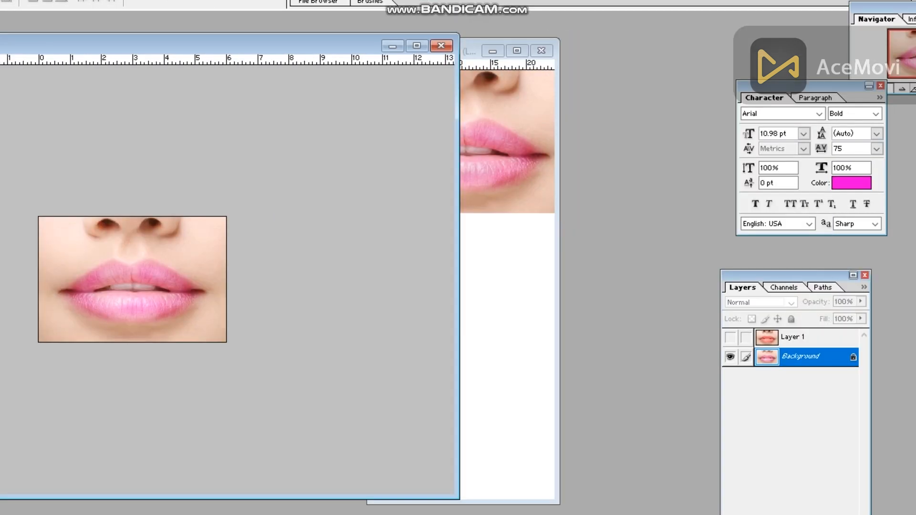
left_click(792, 336)
left_click_drag(132, 279, 593, 274)
left_click(611, 96)
left_click_drag(446, 334, 420, 348)
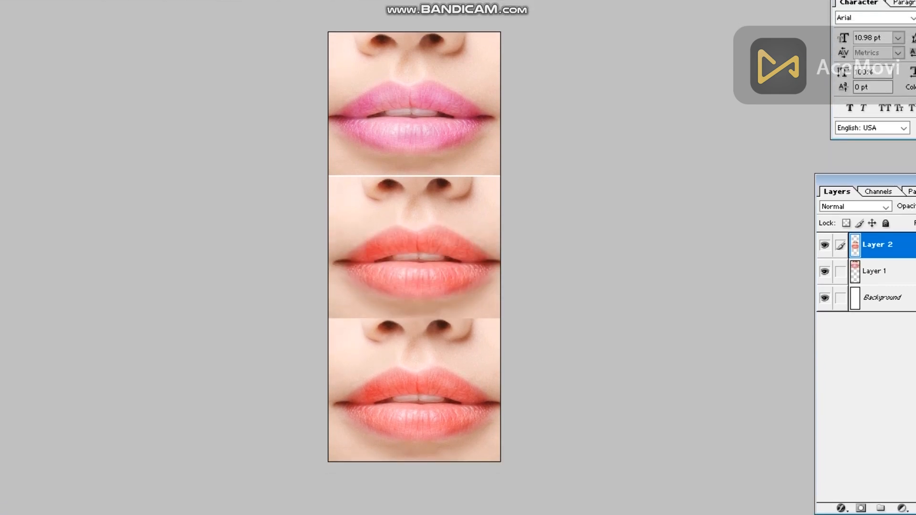
key("ctrl+j")
- Change the foreground colour to a golden yellow for tinting the lowest lips photo
key("z")
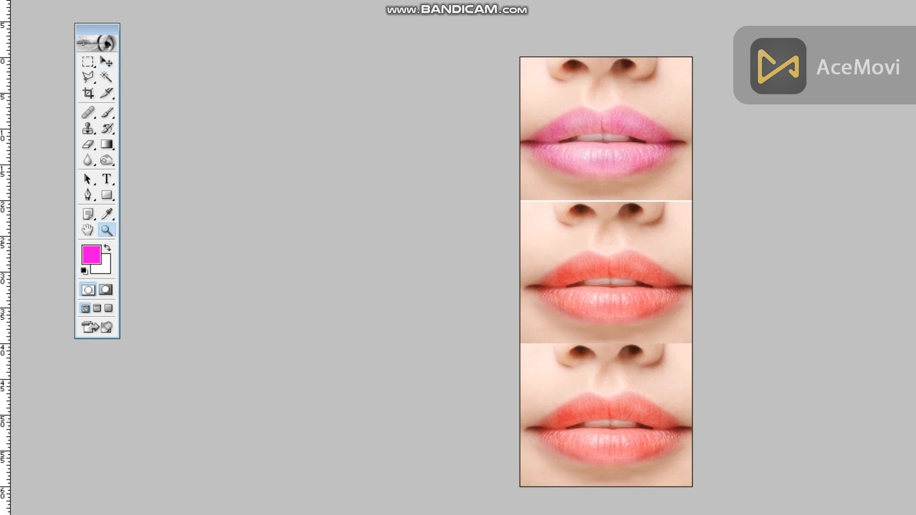
left_click_drag(339, 121, 489, 455)
key("ctrl+plus")
key("ctrl+plus")
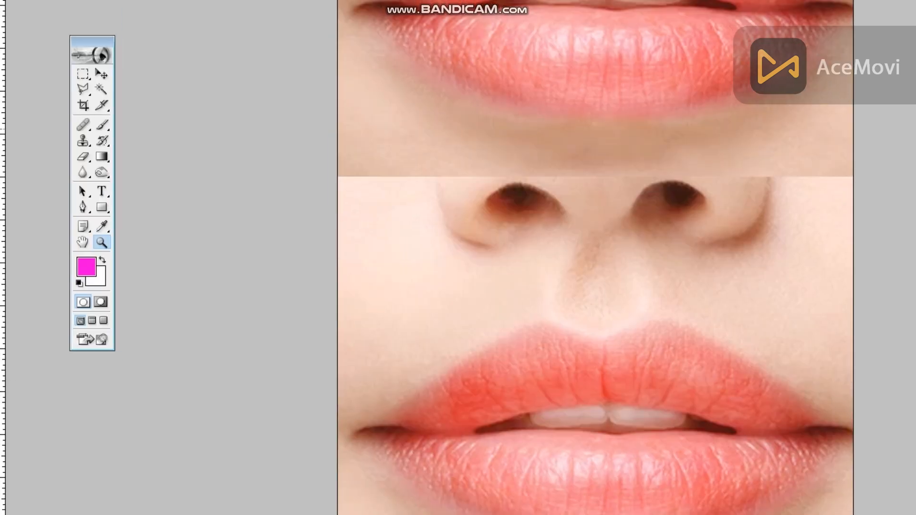
left_click(81, 203)
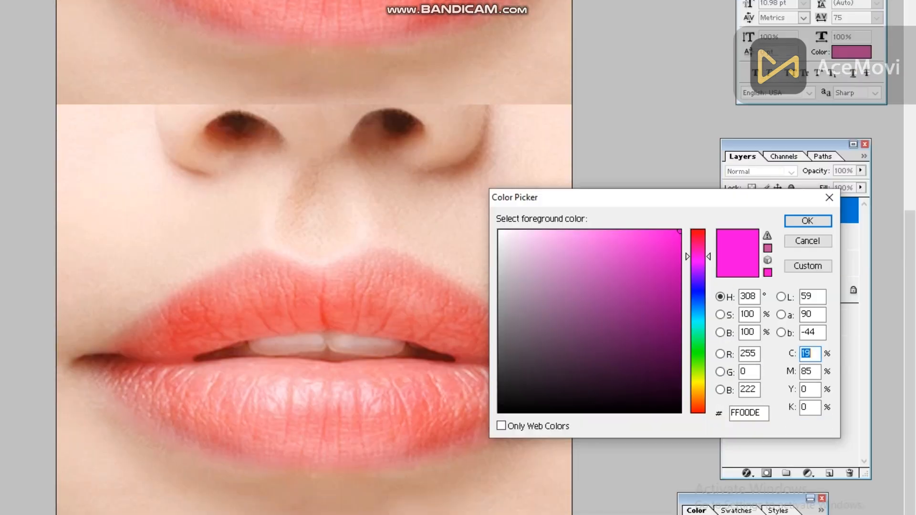
mouse_move(698, 382)
left_mouse_down()
mouse_move(698, 389)
mouse_move(698, 374)
left_mouse_up()
key("Return")
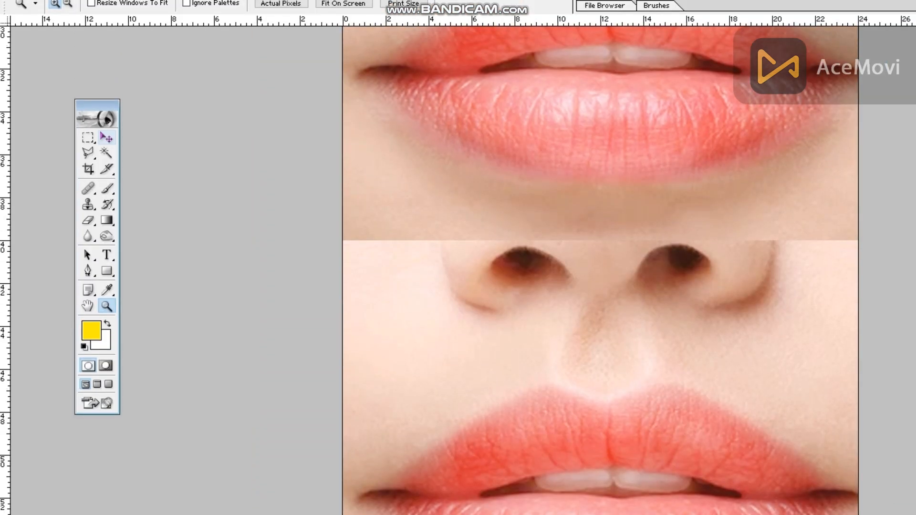
- Brush yellow over the upper and lower lips of the lowest photo to tint them orange
left_click(106, 138)
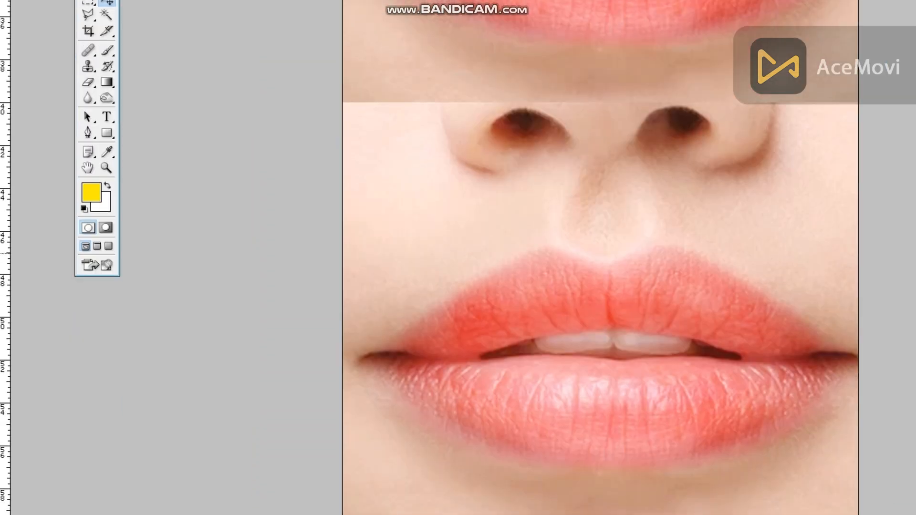
key("b")
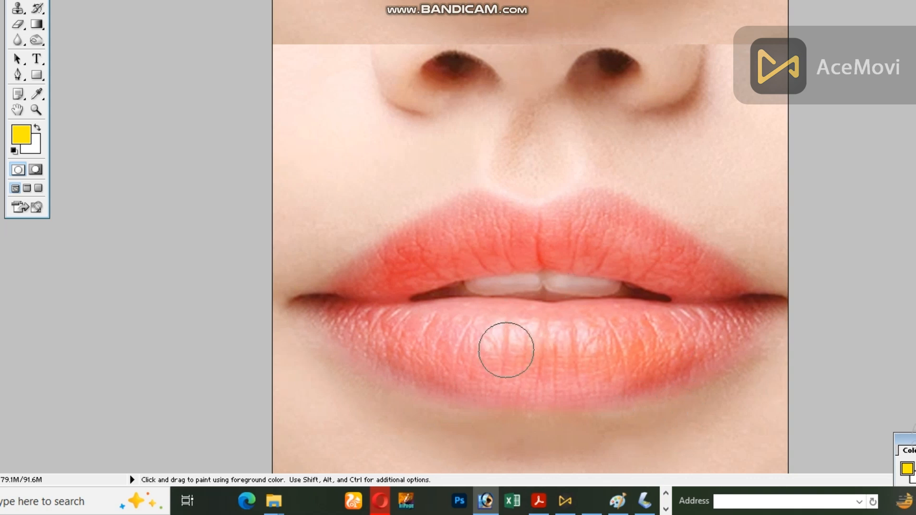
mouse_move(608, 243)
left_mouse_down()
mouse_move(595, 213)
mouse_move(686, 287)
mouse_move(630, 261)
mouse_move(688, 311)
mouse_move(655, 326)
mouse_move(653, 352)
mouse_move(533, 378)
mouse_move(589, 368)
mouse_move(381, 335)
mouse_move(380, 350)
mouse_move(437, 377)
mouse_move(584, 392)
mouse_move(466, 385)
mouse_move(375, 311)
mouse_move(421, 263)
mouse_move(316, 279)
mouse_move(401, 235)
mouse_move(464, 223)
mouse_move(518, 233)
mouse_move(452, 224)
left_mouse_up()
left_click_drag(586, 234, 325, 295)
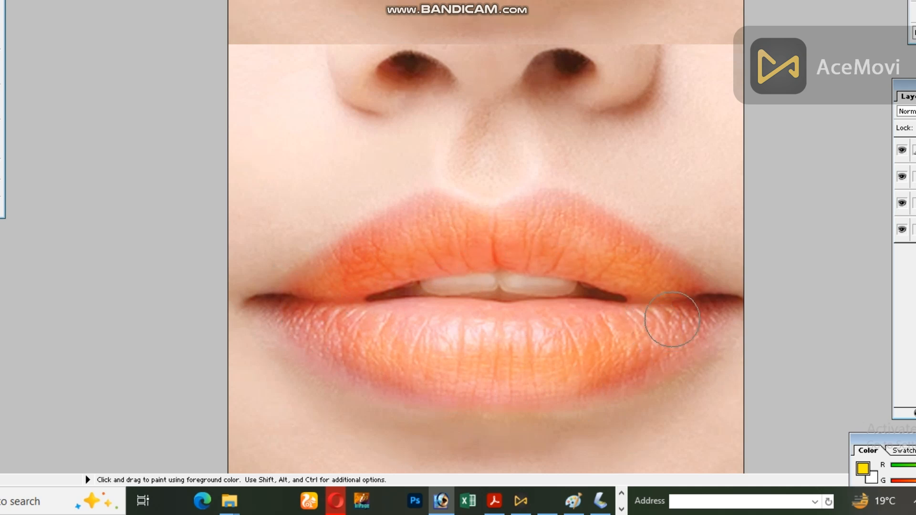
mouse_move(616, 237)
left_mouse_down()
mouse_move(460, 214)
mouse_move(377, 225)
mouse_move(318, 285)
mouse_move(320, 322)
mouse_move(404, 364)
mouse_move(602, 364)
mouse_move(651, 320)
mouse_move(549, 236)
left_mouse_up()
scroll(548, 236, "down", 5, "alt")
scroll(513, 209, "up", 1, "alt")
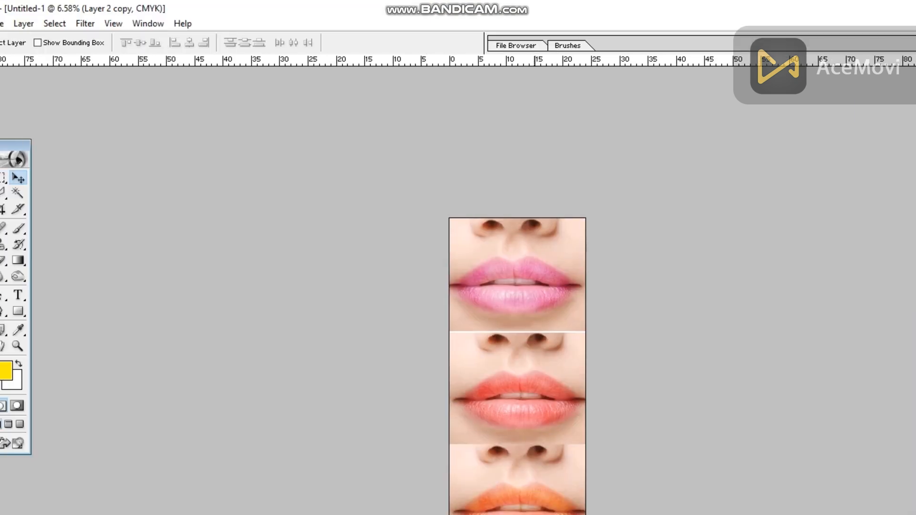
key("z")
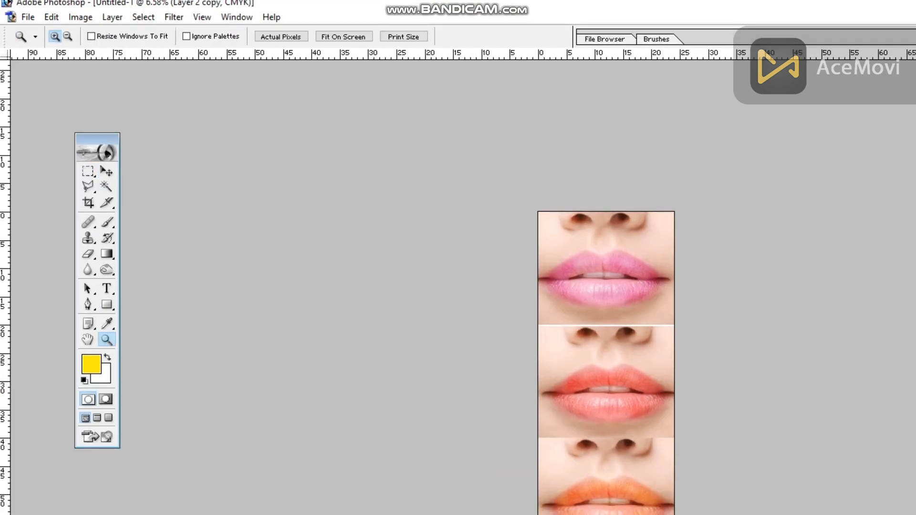